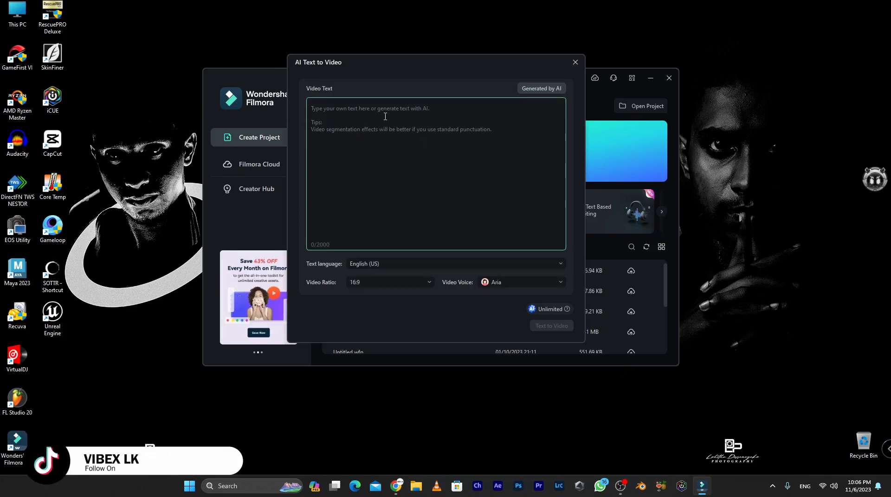
# Paste the story of the rabbit and the tortoise as the video text.
pyautogui.hotkey('ctrl', 'v')
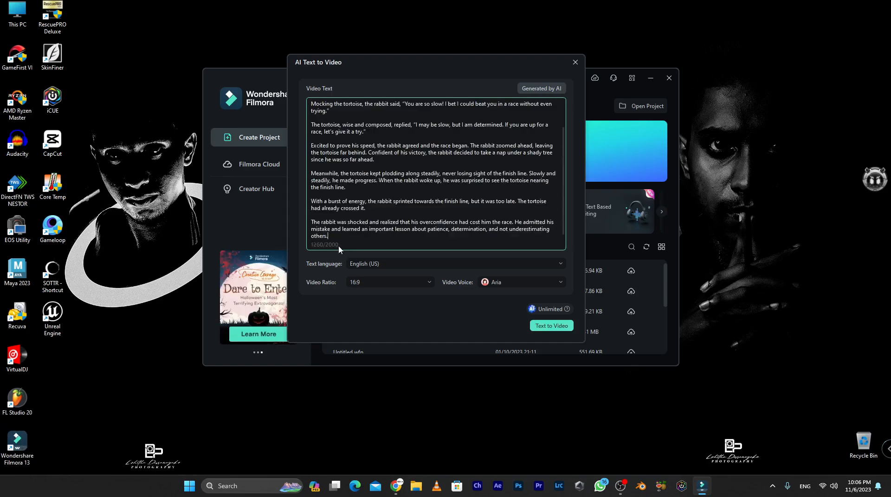
pyautogui.scroll(3, 378, 213)
pyautogui.scroll(-4, 377, 213)
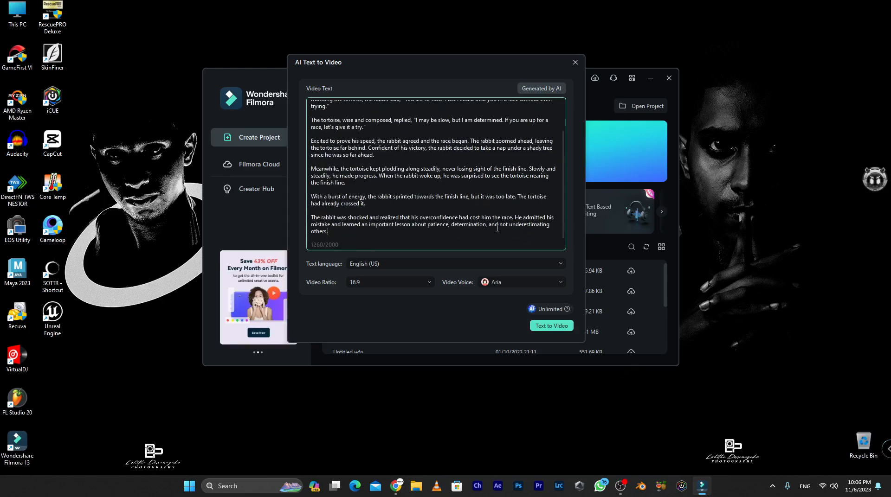
# Look through the available text languages and video ratios, keeping English (US) and 16:9.
pyautogui.click(361, 266)
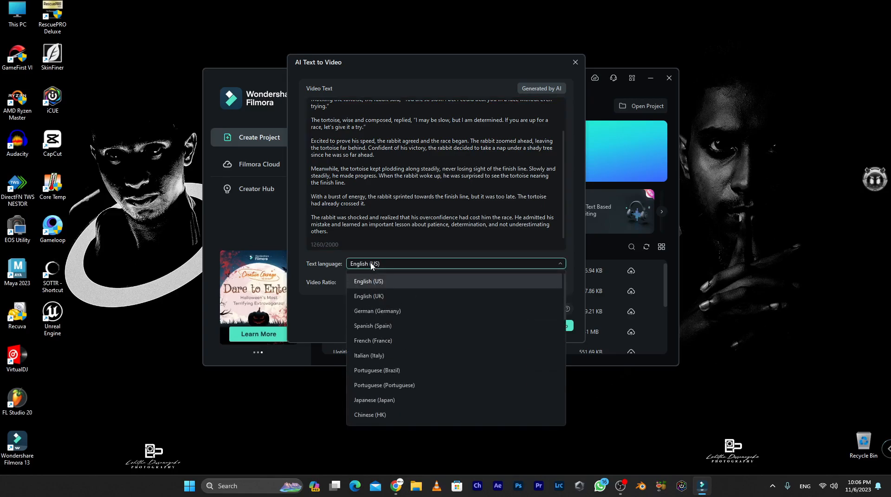
pyautogui.scroll(-4, 387, 384)
pyautogui.scroll(-2, 388, 384)
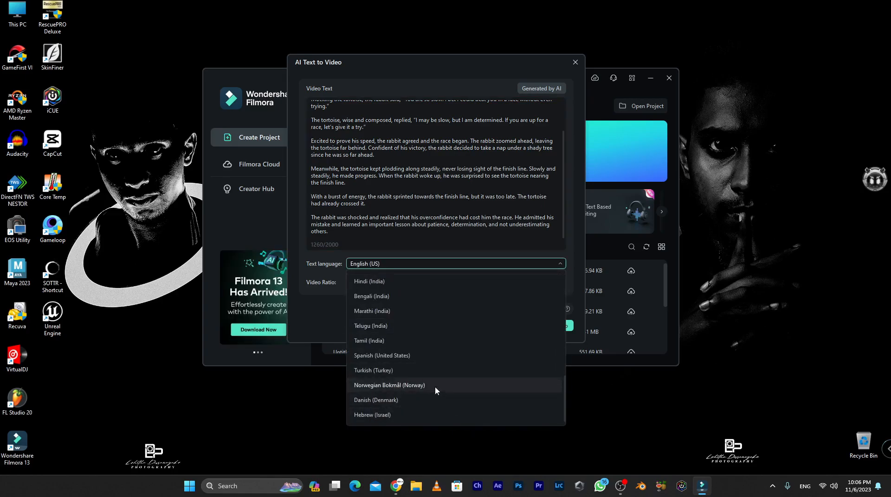
pyautogui.scroll(6, 413, 388)
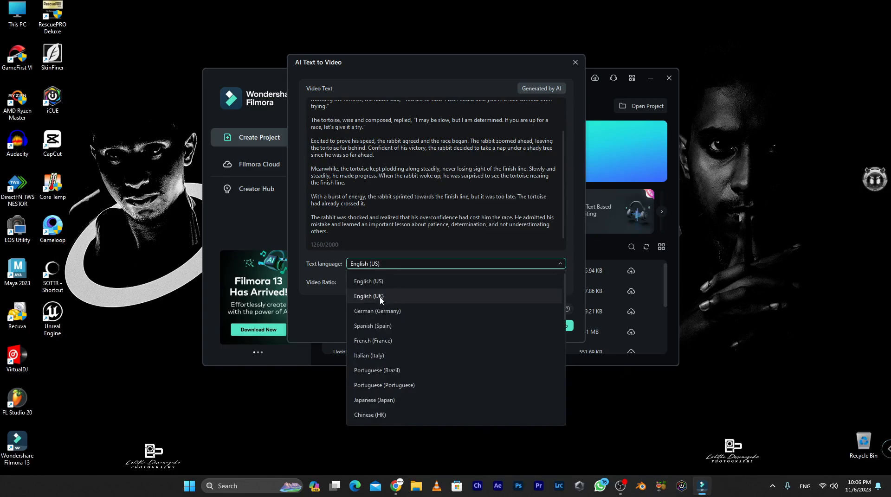
pyautogui.click(430, 281)
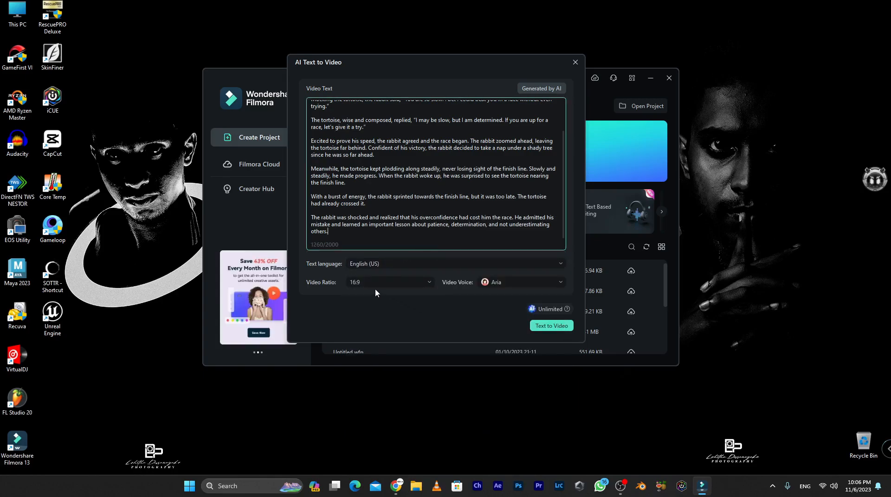
pyautogui.click(396, 283)
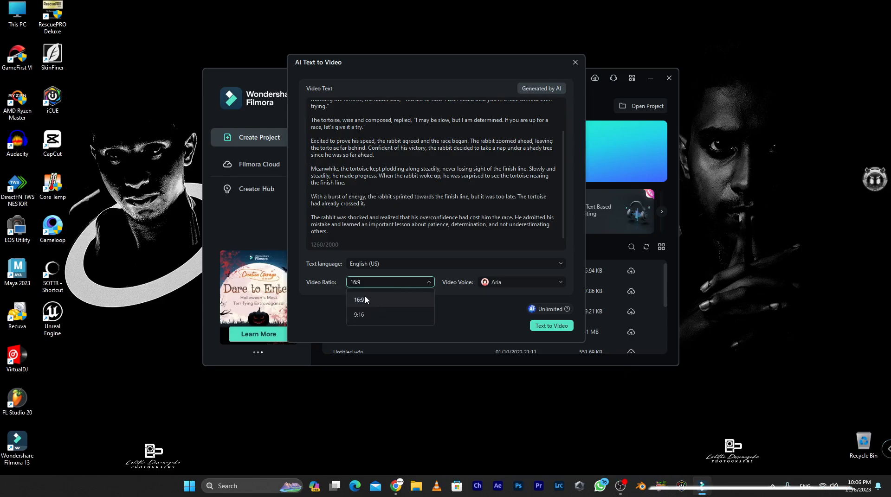
pyautogui.click(371, 282)
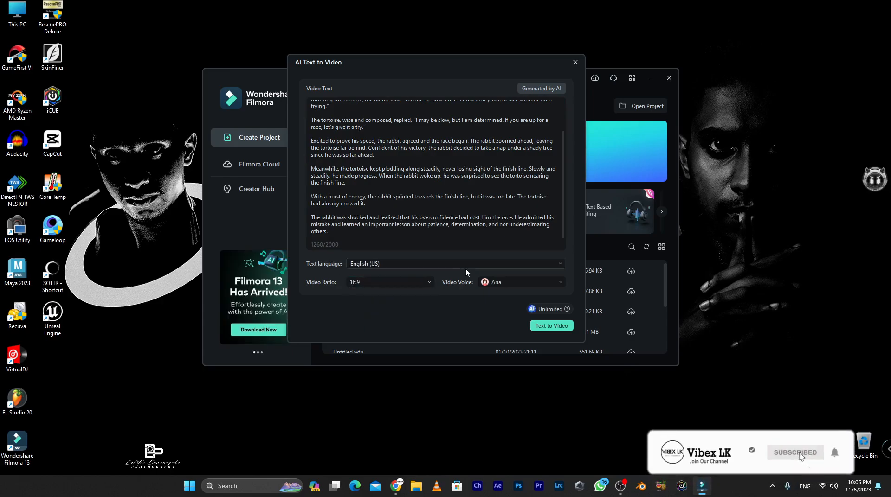
# Try Davis as the video voice and switch back to Aria.
pyautogui.click(519, 285)
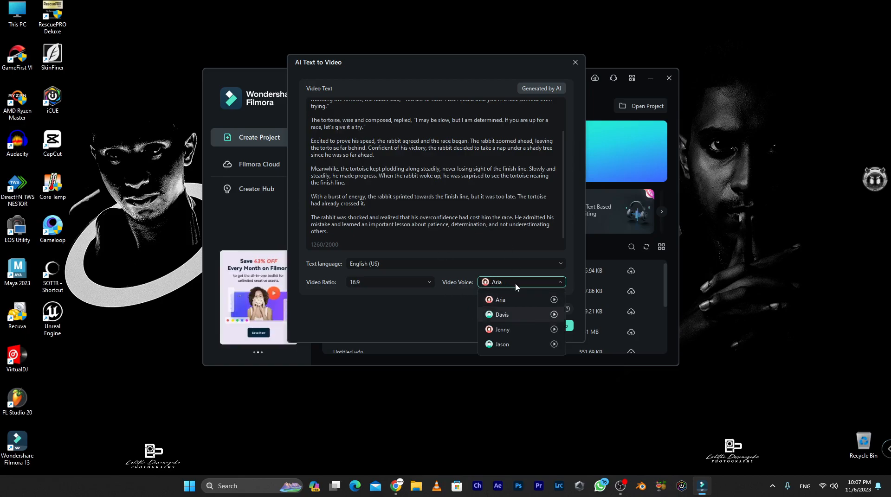
pyautogui.click(502, 314)
pyautogui.click(521, 282)
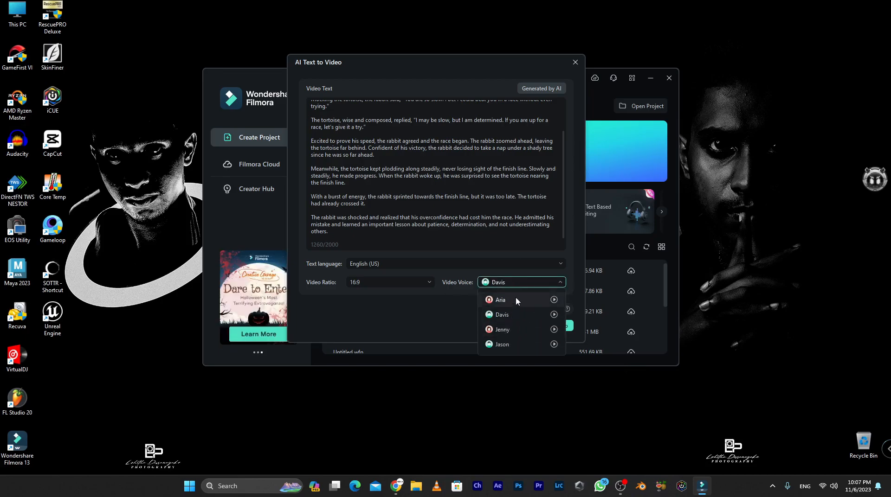
pyautogui.click(510, 299)
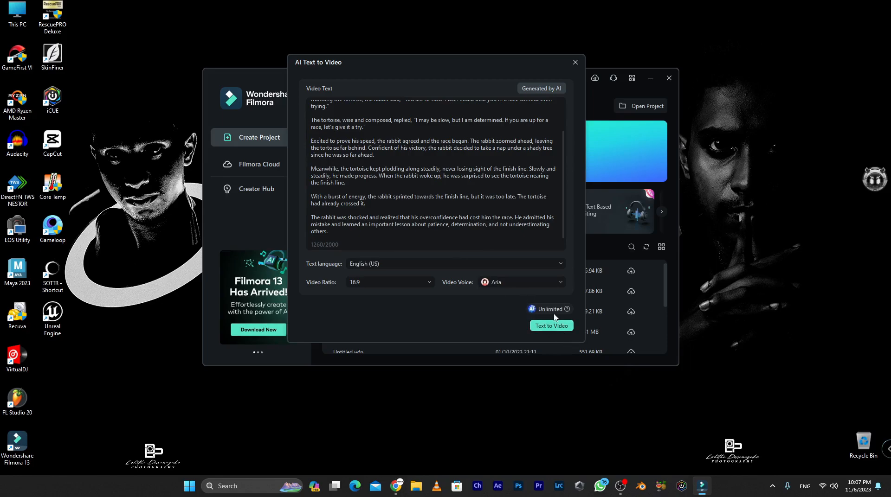
# Review the pasted story text and generate the video from it.
pyautogui.scroll(2, 436, 177)
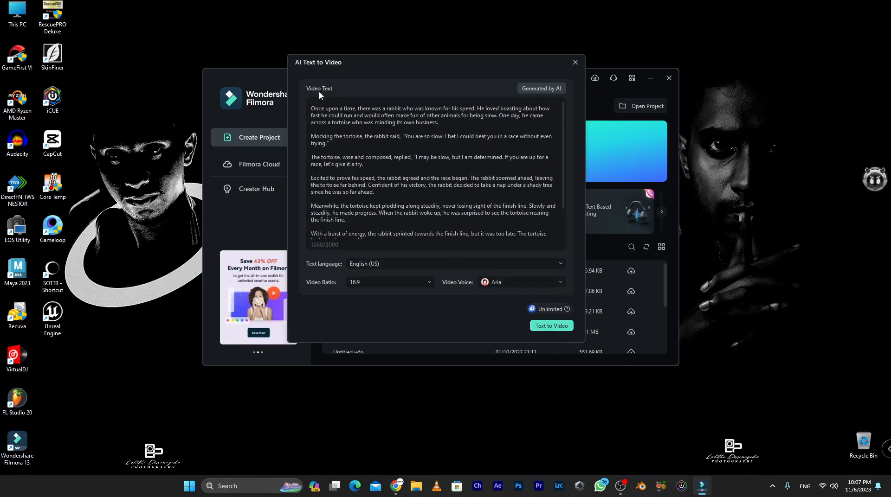
pyautogui.scroll(-2, 422, 220)
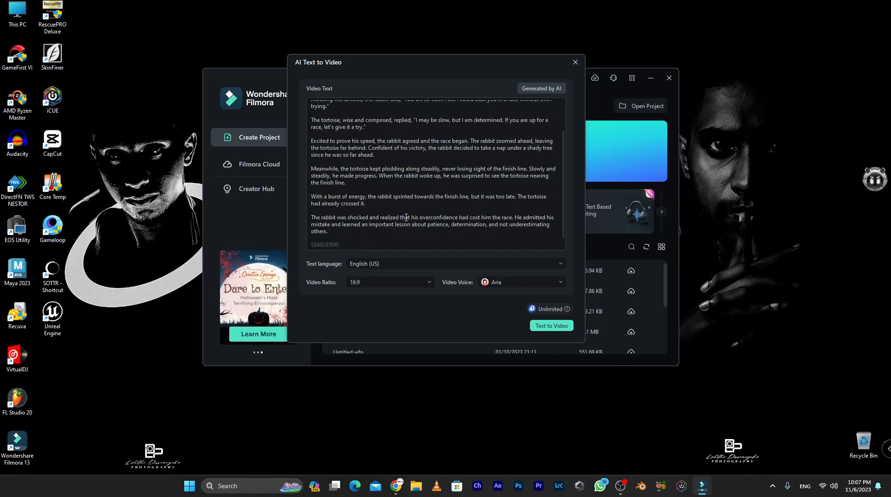
pyautogui.click(552, 327)
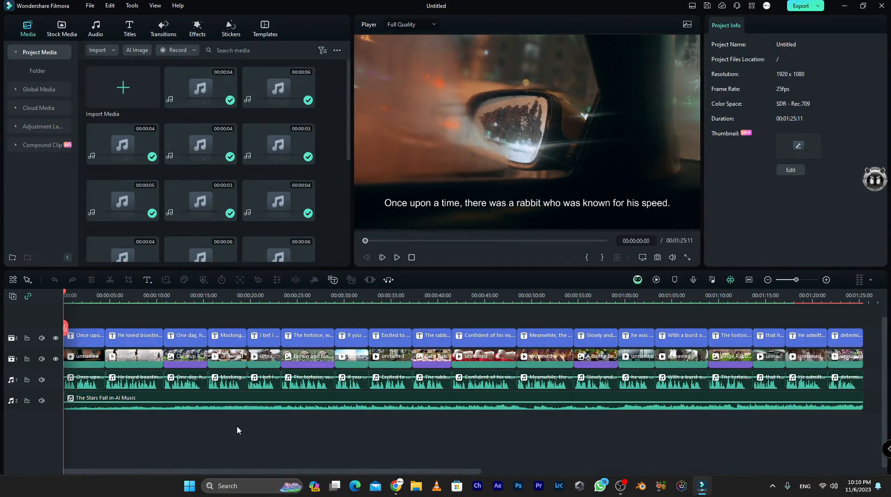
# Play the generated video from the start to about 00:00:30 and look over its timeline.
pyautogui.press('space')
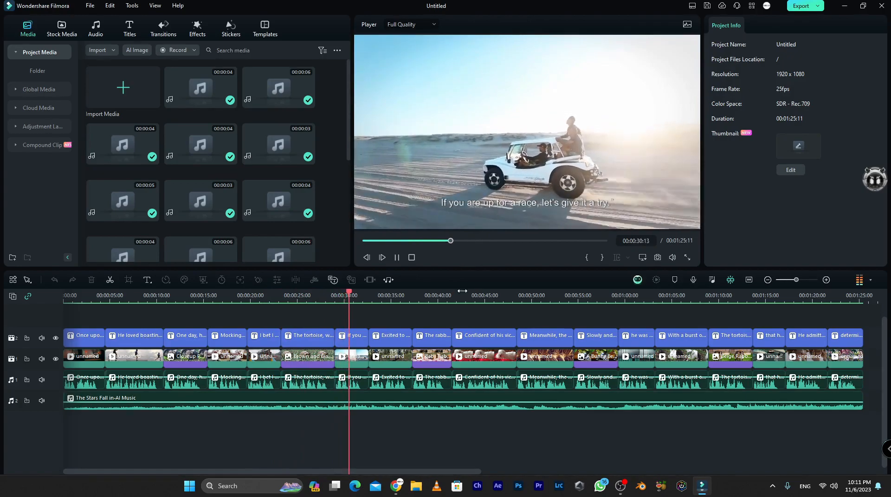
pyautogui.press('space')
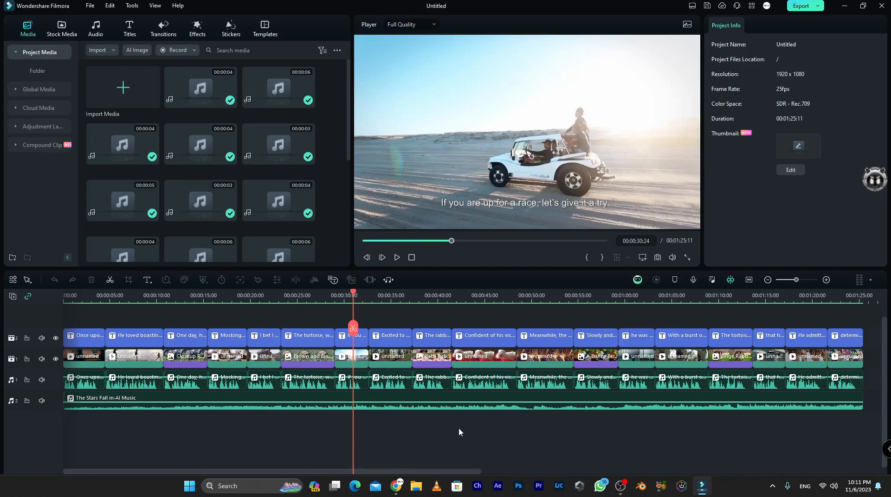
pyautogui.scroll(-1, 411, 445)
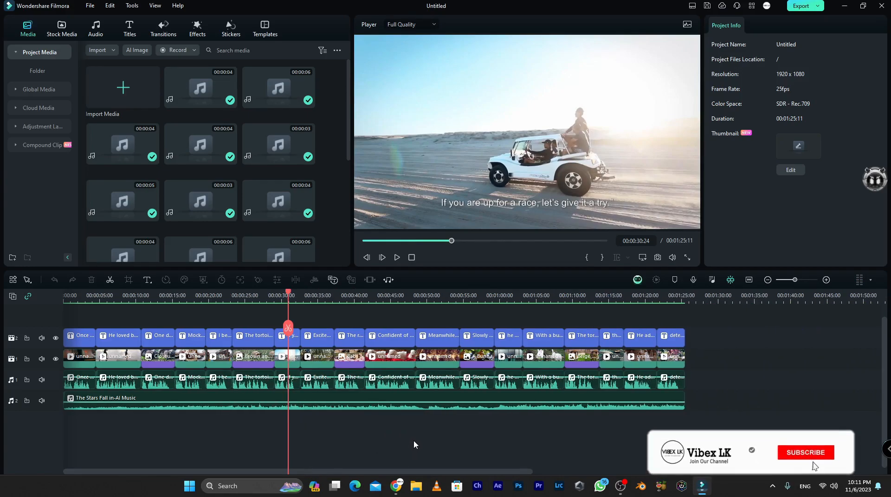
pyautogui.scroll(1, 416, 440)
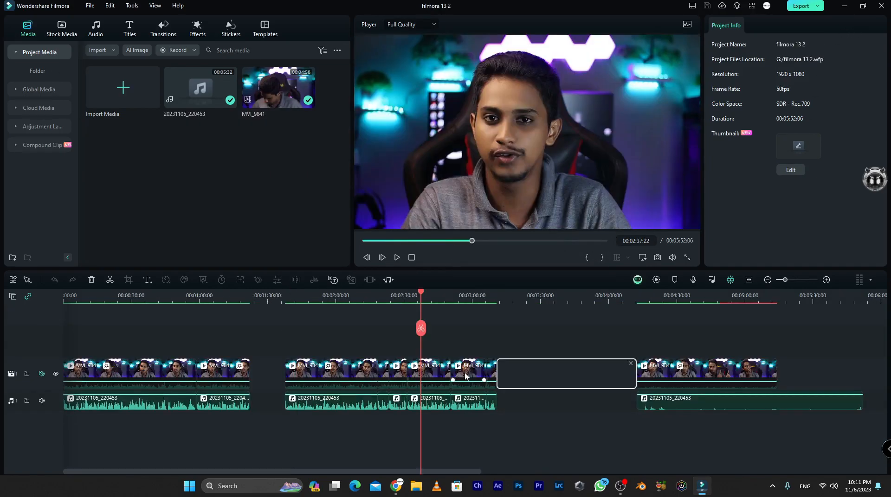
# Select the MVI_9841 clip under the playhead and show the video scopes for it.
pyautogui.click(466, 376)
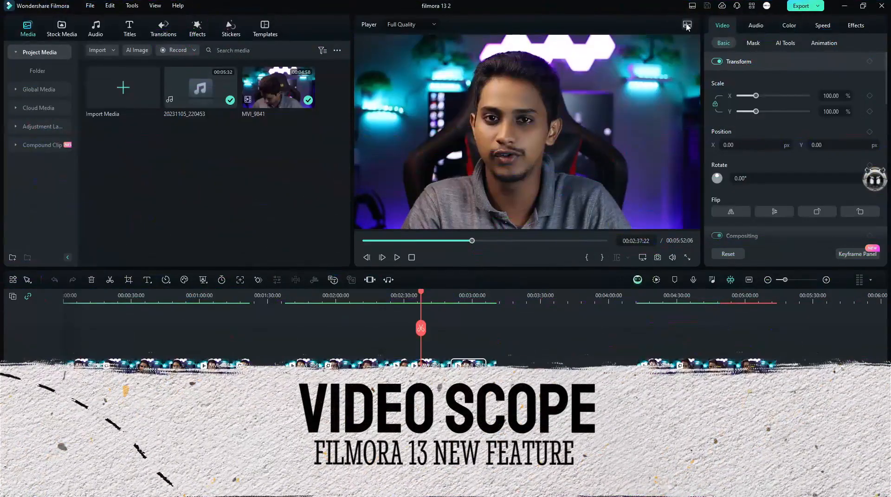
pyautogui.click(454, 348)
pyautogui.click(434, 375)
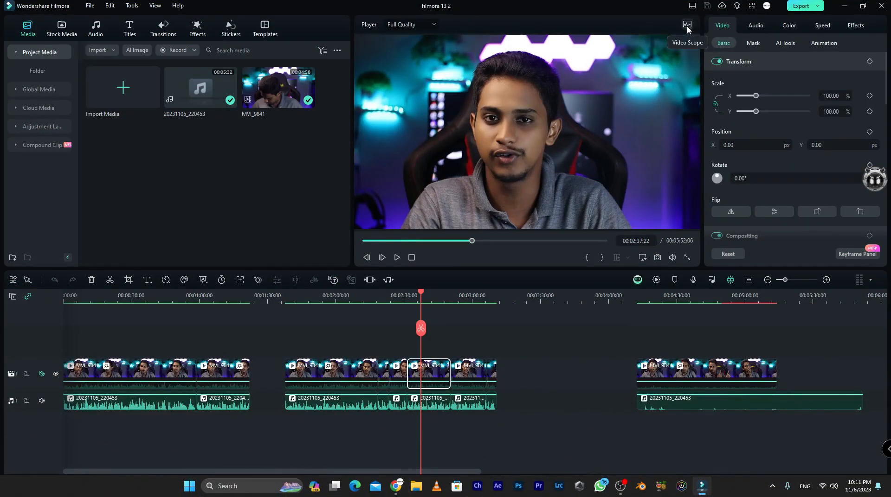
pyautogui.click(688, 28)
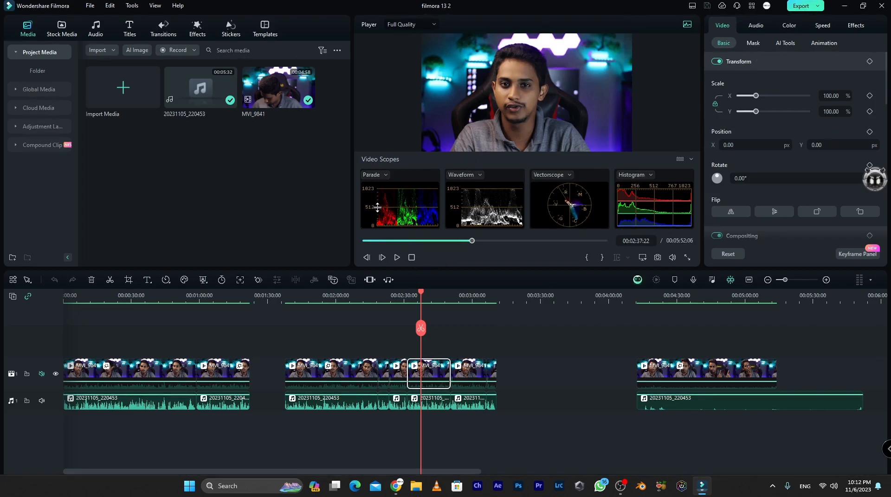
# Try the Waveform type in the first video scope and return it to Parade.
pyautogui.click(372, 175)
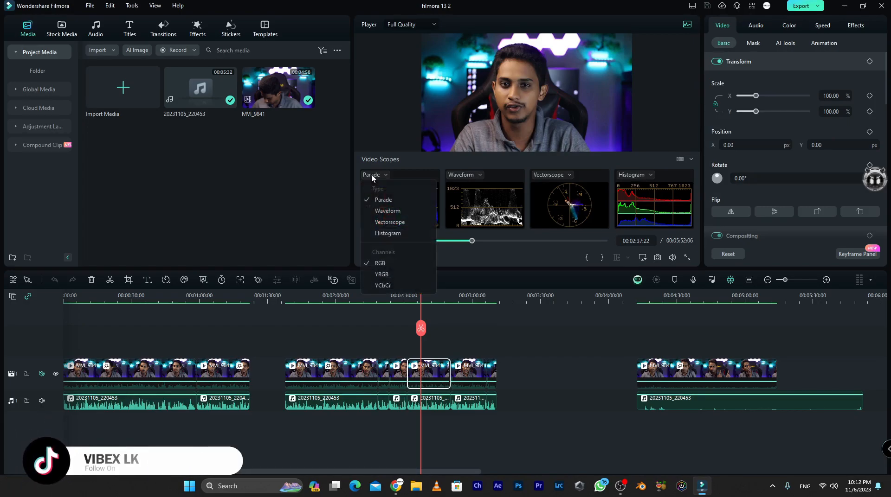
pyautogui.click(386, 211)
pyautogui.click(378, 177)
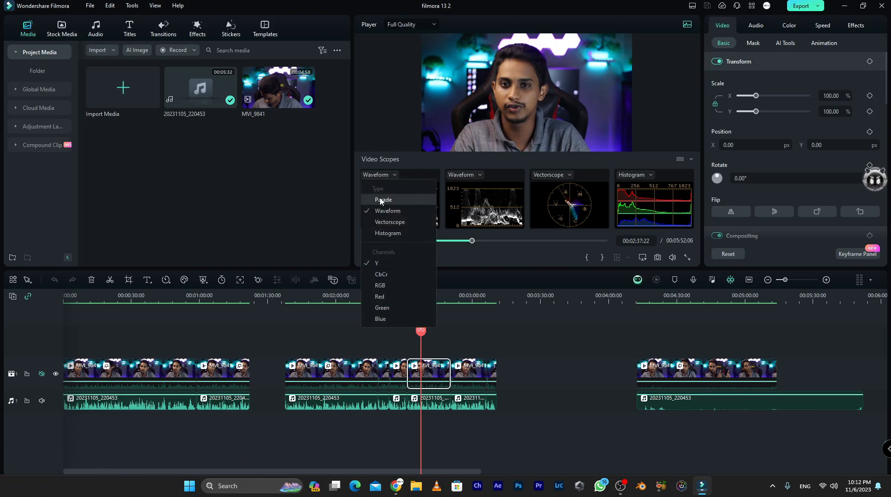
pyautogui.click(381, 200)
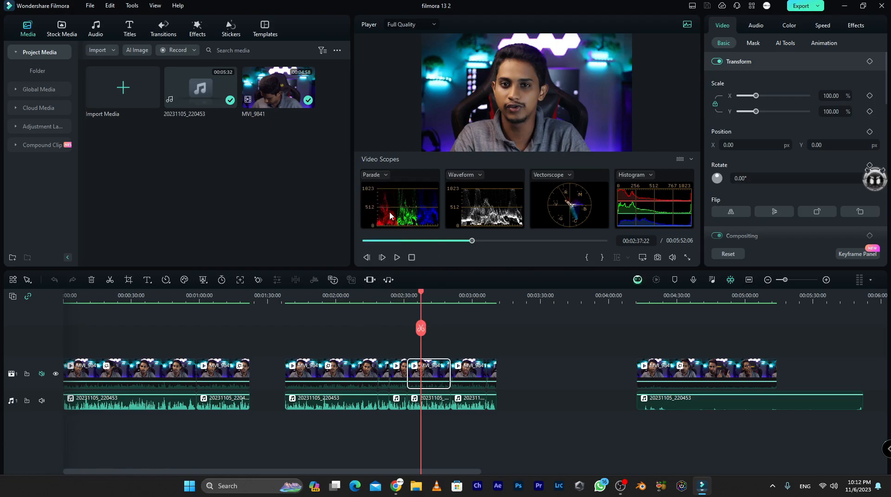
# Try darkening the selected clip by pulling down the middle of its white color curve, and undo it.
pyautogui.click(796, 27)
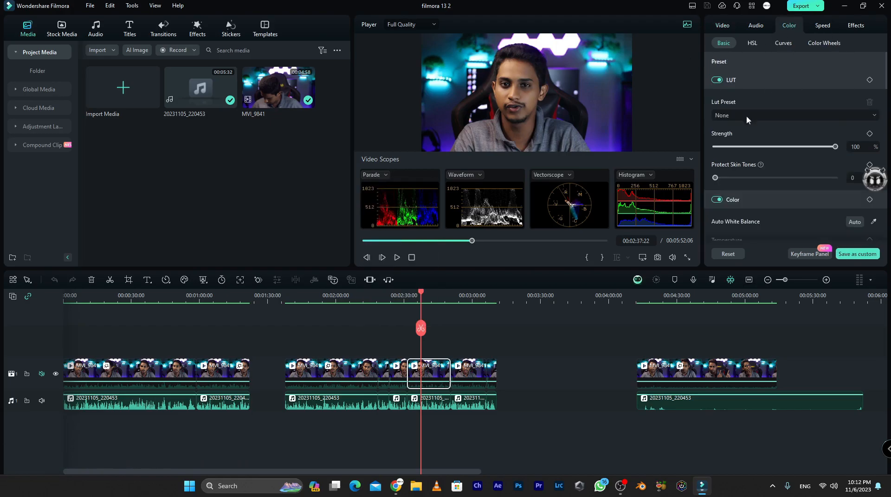
pyautogui.click(782, 43)
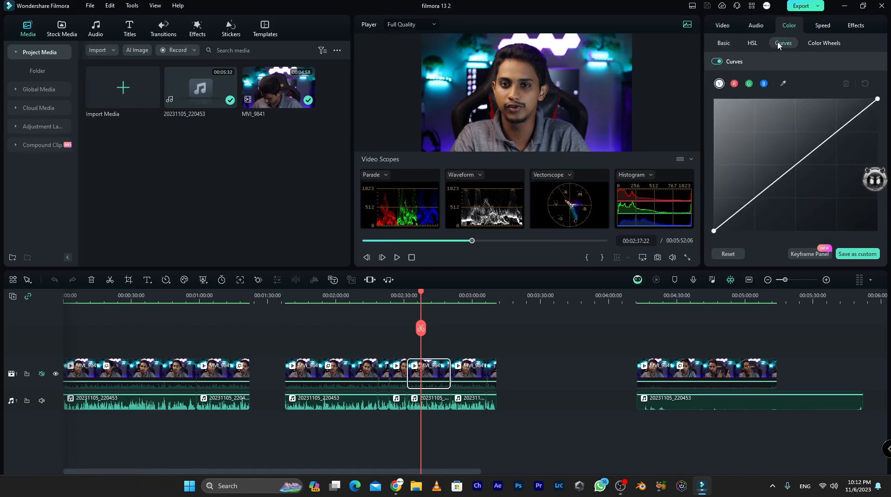
pyautogui.moveTo(781, 176); pyautogui.dragTo(790, 193)
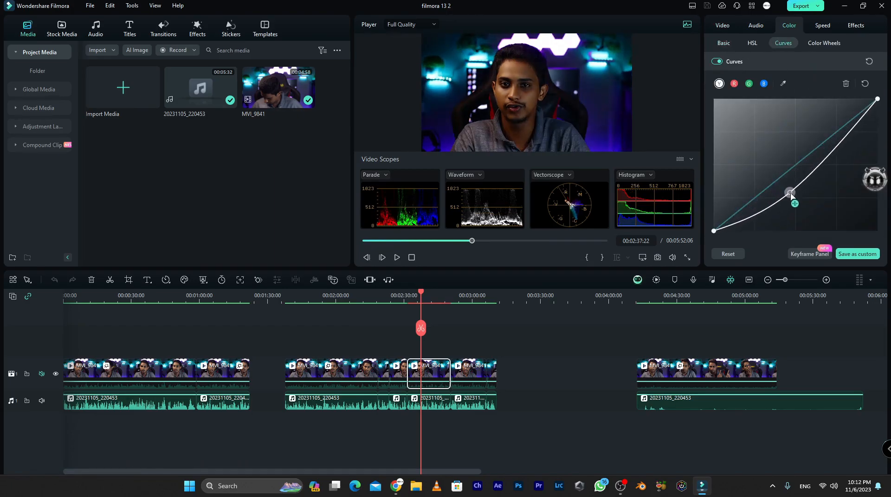
pyautogui.hotkey('ctrl', 'z')
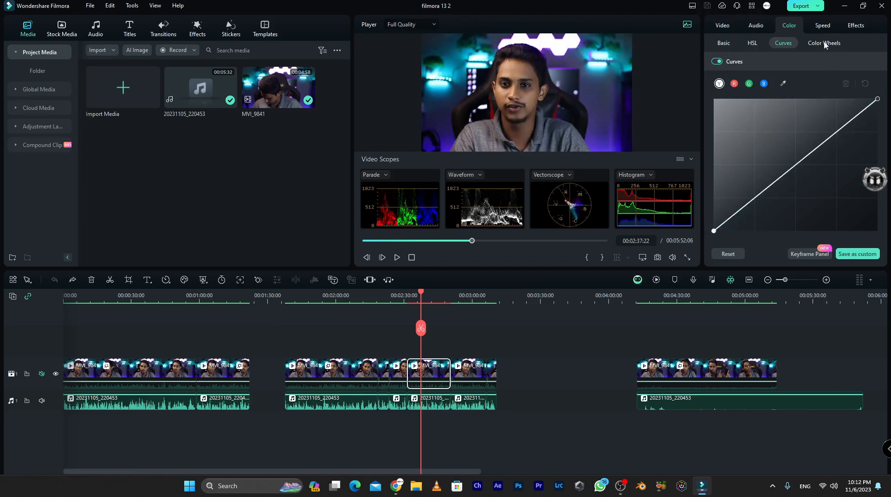
# Try adjusting the brightness of the Highlights color wheel for the selected clip, and undo it.
pyautogui.click(824, 43)
pyautogui.moveTo(836, 132)
pyautogui.mouseDown()
pyautogui.moveTo(837, 96)
pyautogui.moveTo(835, 169)
pyautogui.moveTo(847, 94)
pyautogui.moveTo(840, 167)
pyautogui.moveTo(848, 109)
pyautogui.moveTo(844, 158)
pyautogui.moveTo(846, 130)
pyautogui.mouseUp()
pyautogui.hotkey('ctrl', 'z')
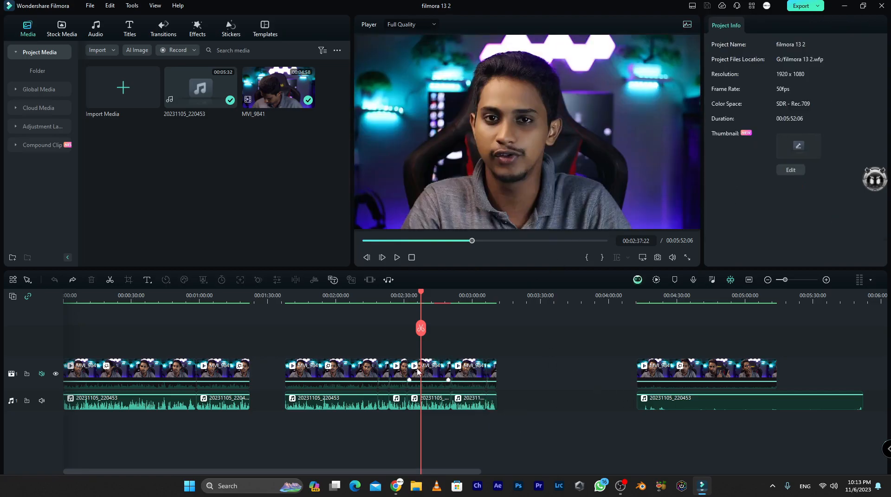
# Select the MVI_9841 clip under the playhead and open the keyframe panel for its basic video properties.
pyautogui.click(434, 370)
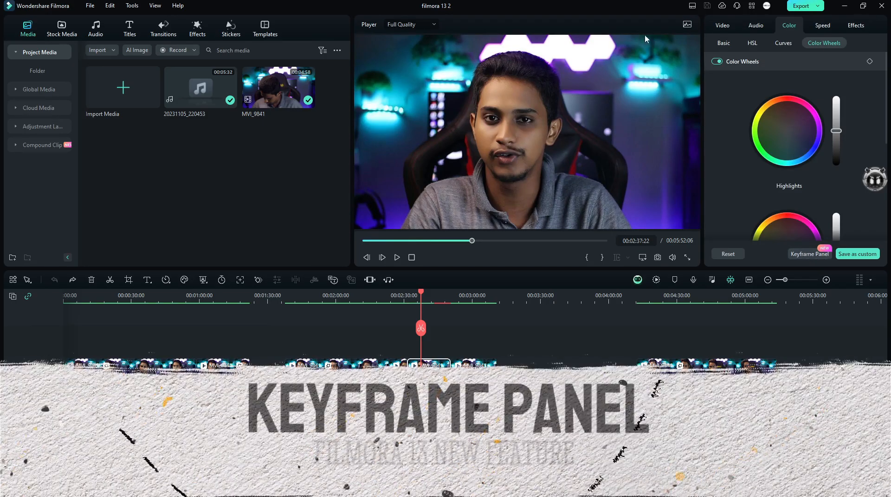
pyautogui.click(721, 27)
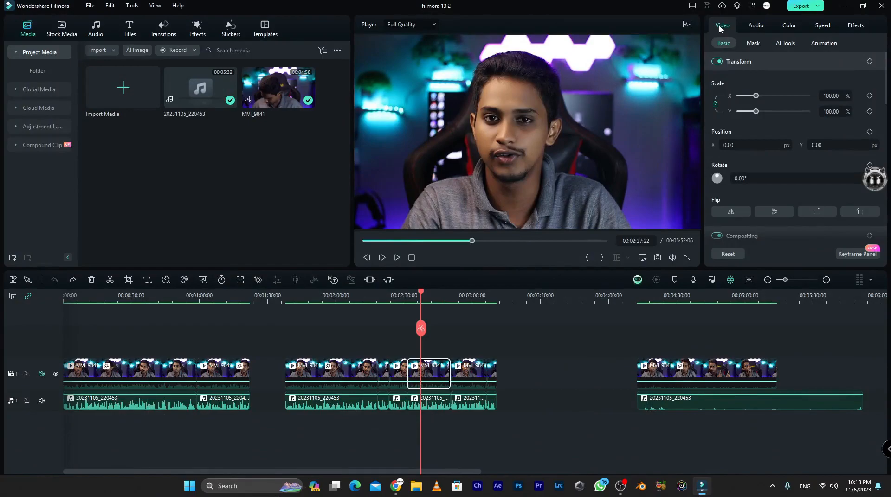
pyautogui.click(846, 254)
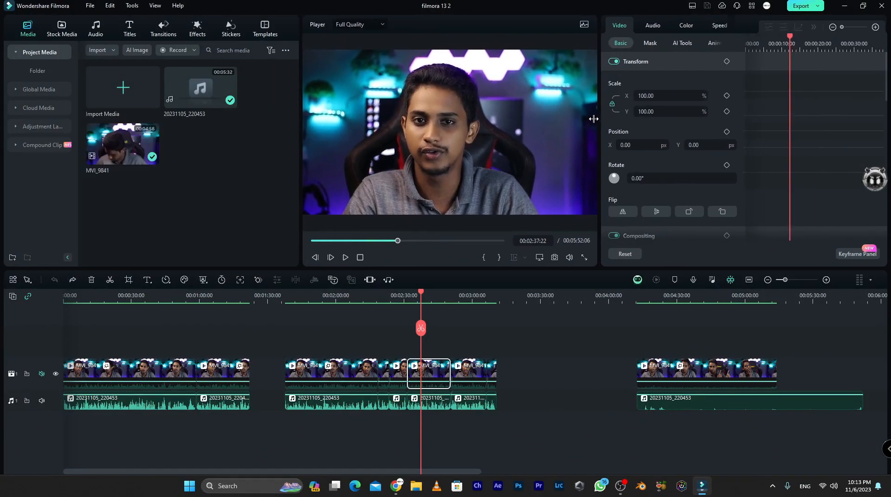
# Keyframe the selected clip's scale at its start and at 146% at 00:02:35:36, and scrub through the zoom.
pyautogui.moveTo(424, 295); pyautogui.dragTo(409, 301)
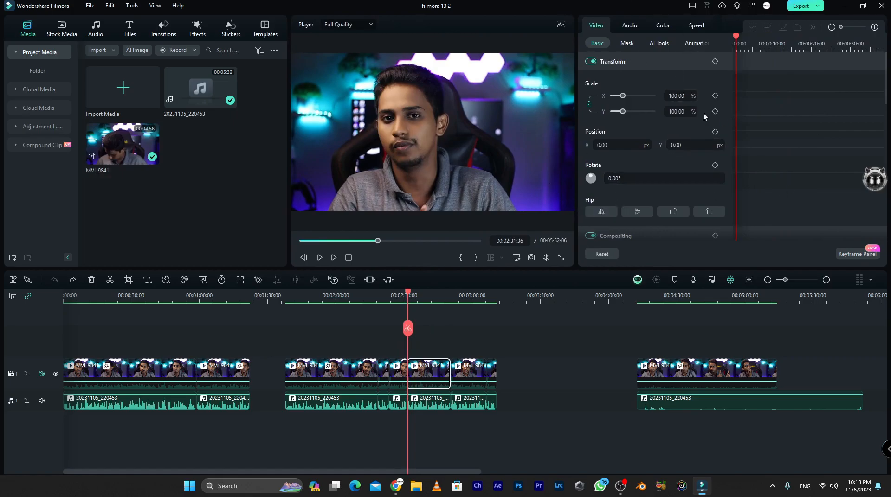
pyautogui.click(715, 96)
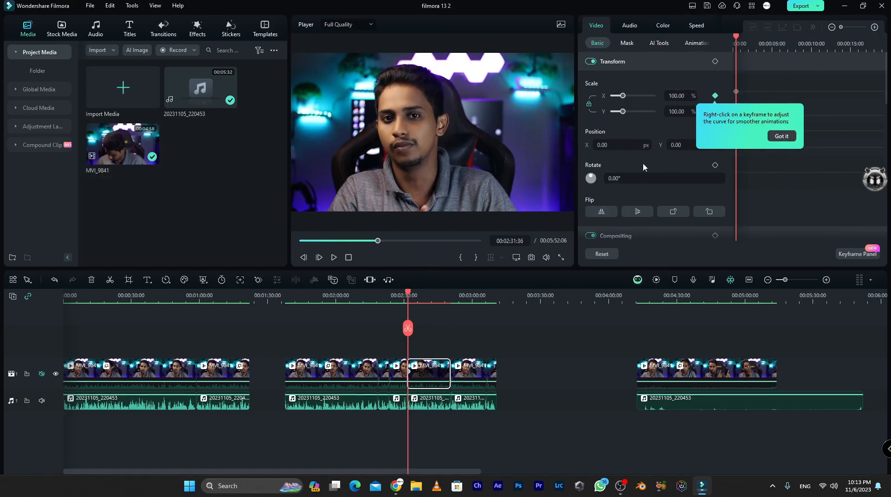
pyautogui.moveTo(738, 41); pyautogui.dragTo(768, 43)
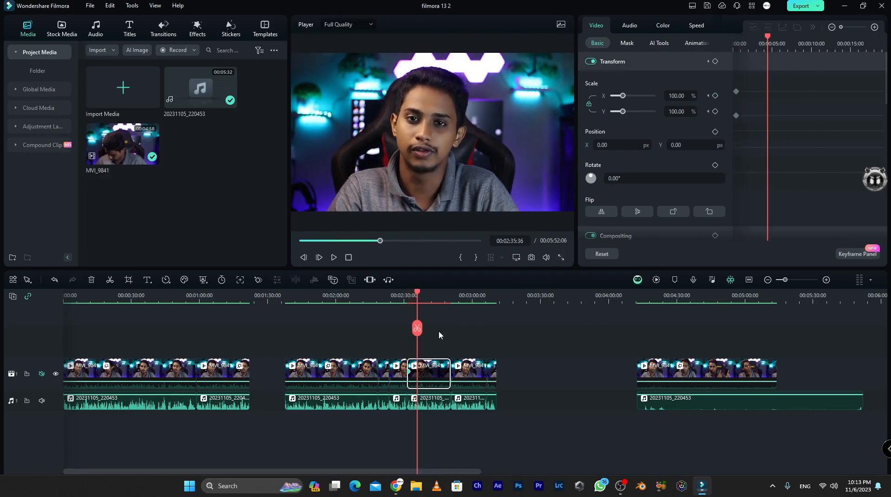
pyautogui.moveTo(680, 96); pyautogui.dragTo(682, 95)
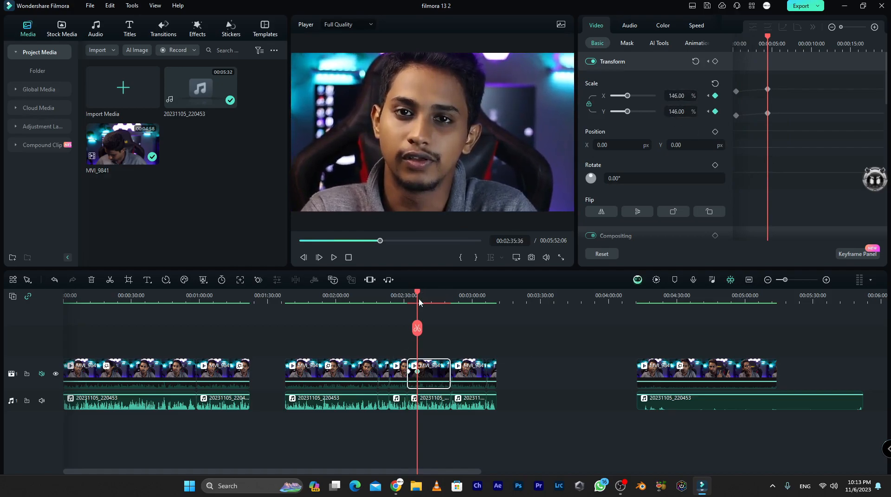
pyautogui.moveTo(417, 297); pyautogui.dragTo(410, 302)
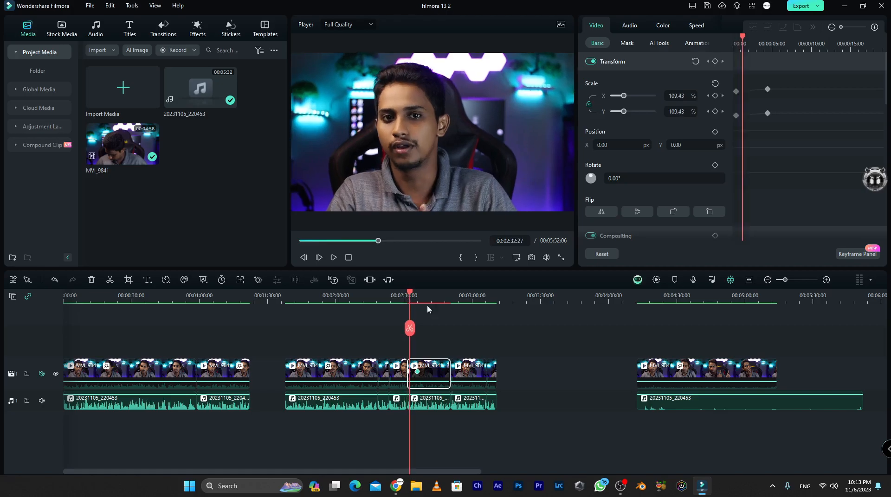
# Widen the keyframe panel, try shifting the first Scale X keyframe, and undo it.
pyautogui.click(737, 92)
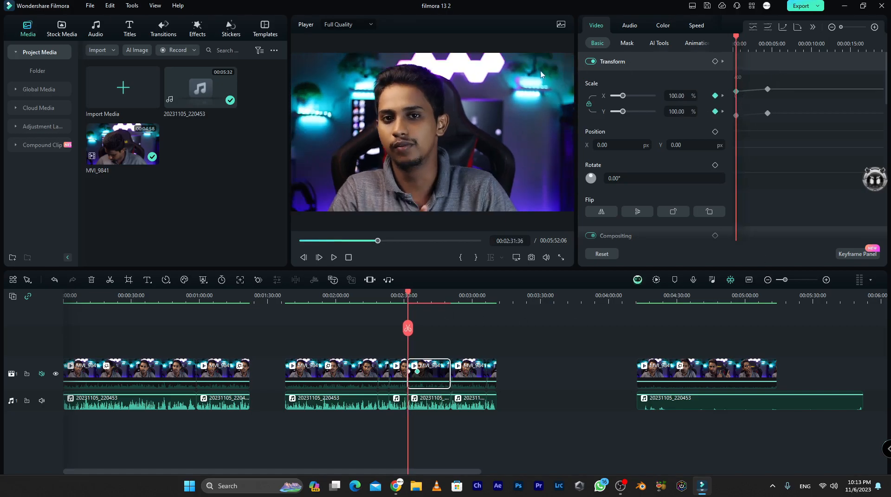
pyautogui.moveTo(576, 74); pyautogui.dragTo(461, 83)
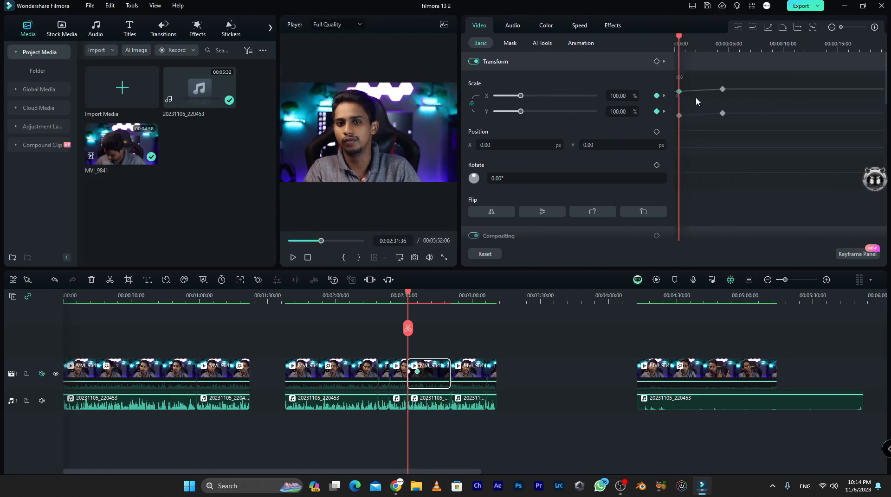
pyautogui.moveTo(679, 93); pyautogui.dragTo(680, 99)
pyautogui.hotkey('ctrl', 'z')
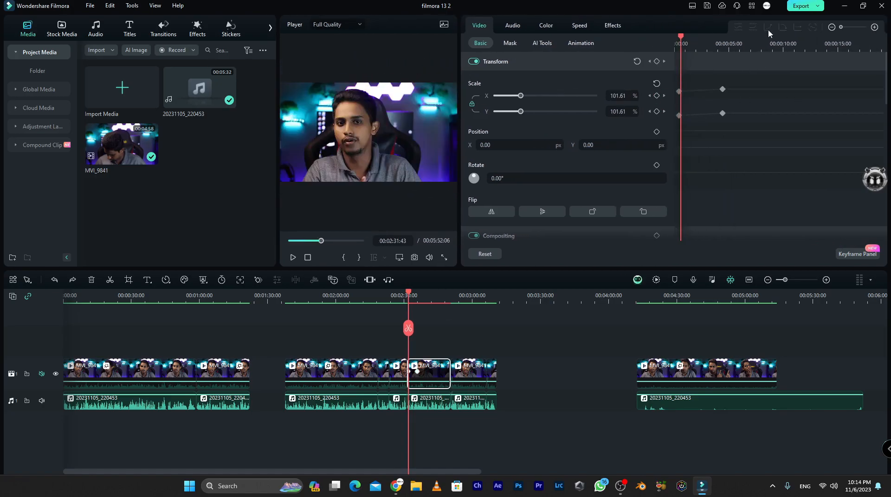
# Select the Scale X keyframes and view the interpolation options available for the first one.
pyautogui.click(678, 91)
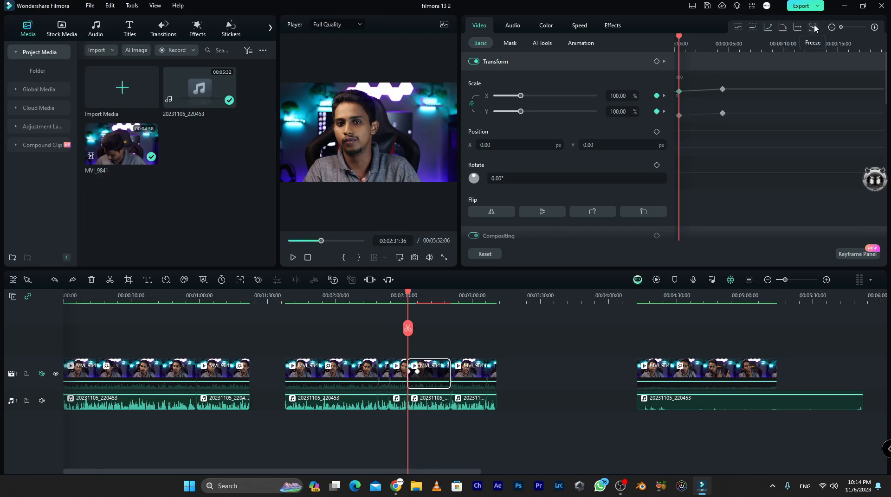
pyautogui.moveTo(746, 84); pyautogui.dragTo(675, 99)
pyautogui.click(723, 89)
pyautogui.click(678, 91)
pyautogui.rightClick(679, 92)
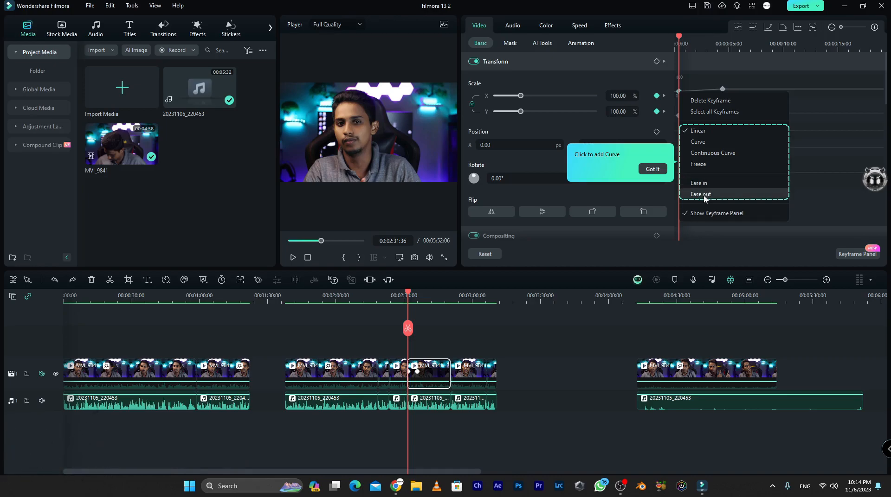
pyautogui.click(852, 140)
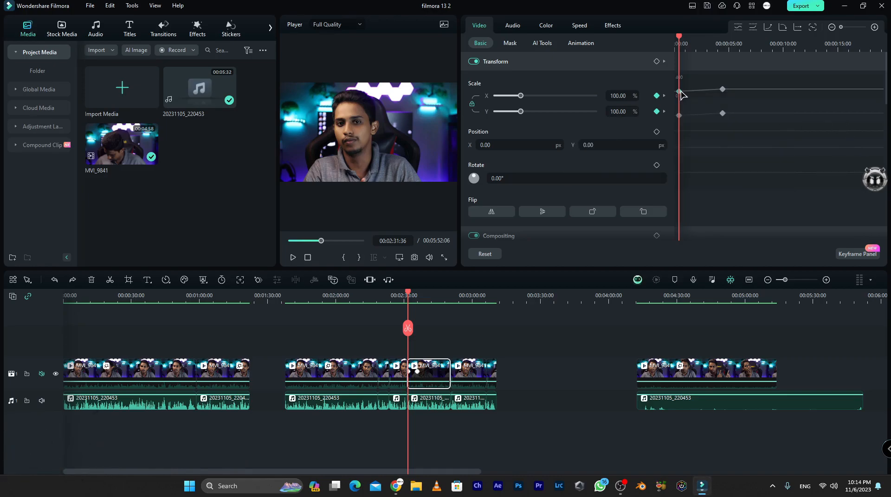
# Try raising the first Scale X keyframe to about 206% and moving it slightly forward in time, and undo it.
pyautogui.moveTo(679, 92); pyautogui.dragTo(688, 87)
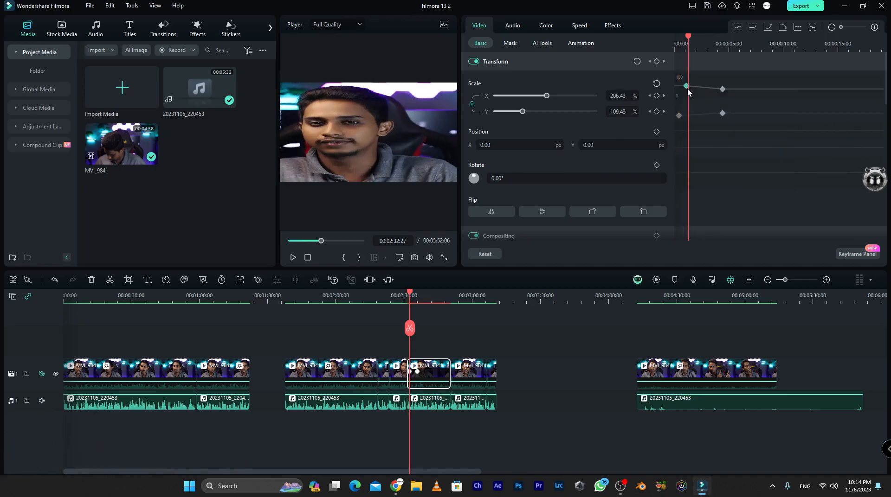
pyautogui.hotkey('ctrl', 'z')
# Apply curve interpolation to both Scale X keyframes and bend the curve between them upward with its handle.
pyautogui.moveTo(750, 77); pyautogui.dragTo(674, 113)
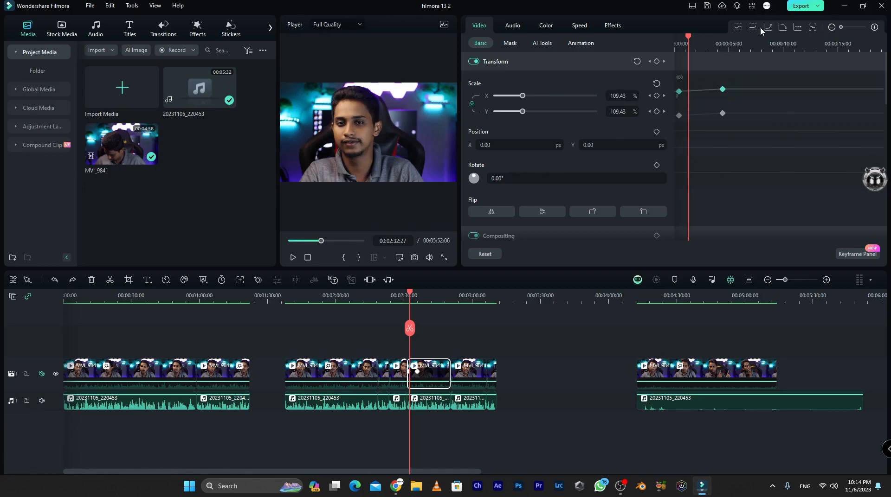
pyautogui.click(757, 30)
pyautogui.click(742, 204)
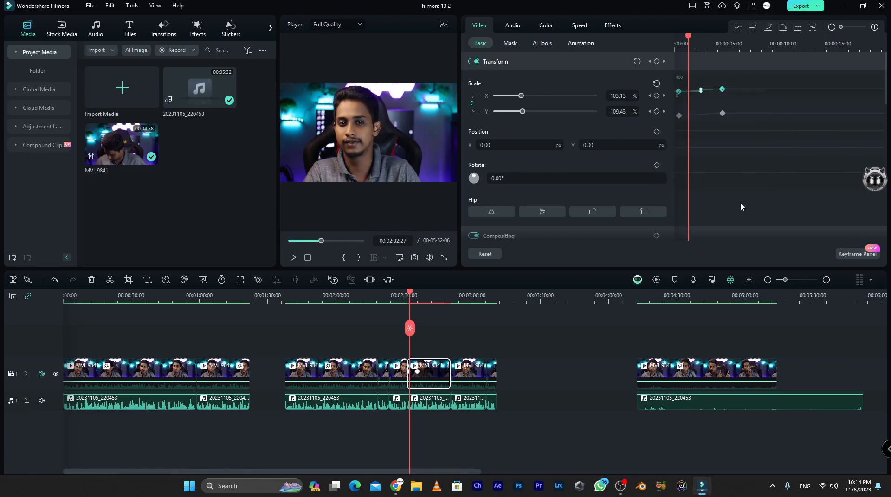
pyautogui.moveTo(701, 93)
pyautogui.mouseDown()
pyautogui.moveTo(700, 107)
pyautogui.moveTo(702, 83)
pyautogui.mouseUp()
# Play the curved scale animation from the start of the clip to just past the second keyframe.
pyautogui.click(707, 41)
pyautogui.click(676, 44)
pyautogui.press('space')
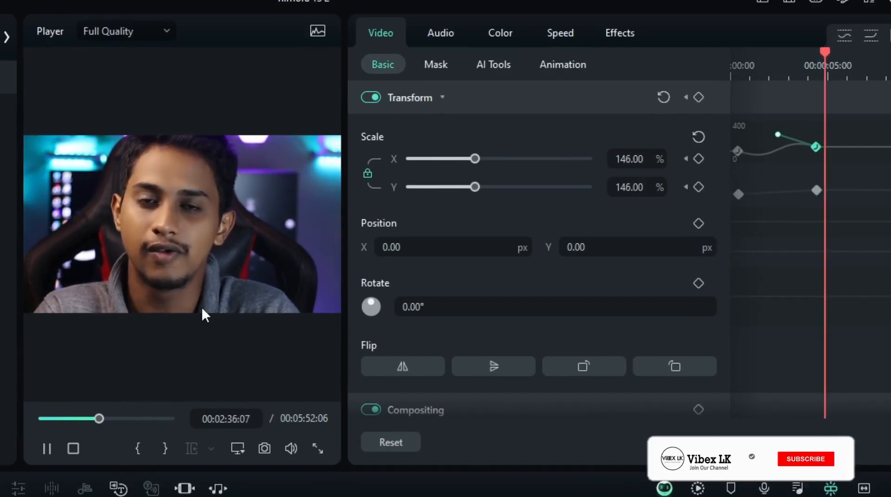
pyautogui.press('space')
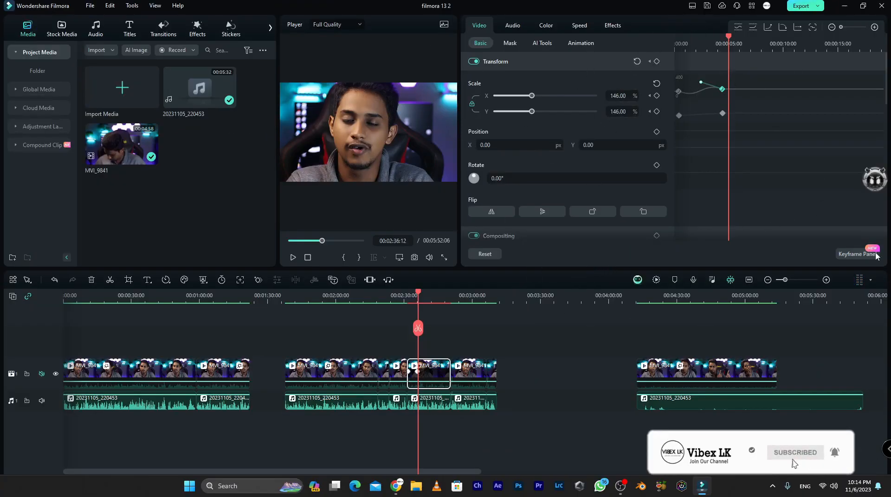
# Undo the curve edits and the second scale keyframe, and narrow the properties area to enlarge the preview.
pyautogui.hotkey('ctrl', 'z')
pyautogui.hotkey('ctrl', 'z')
pyautogui.hotkey('ctrl', 'z')
pyautogui.hotkey('ctrl', 'z')
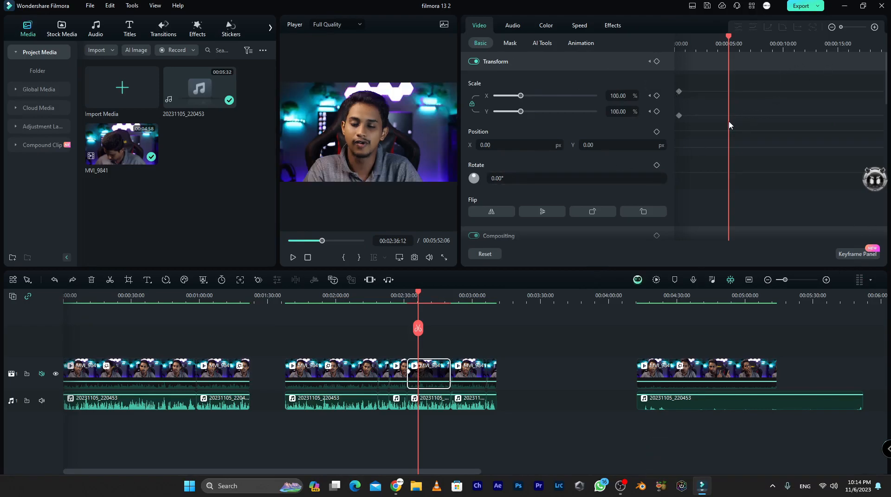
pyautogui.moveTo(457, 129); pyautogui.dragTo(679, 148)
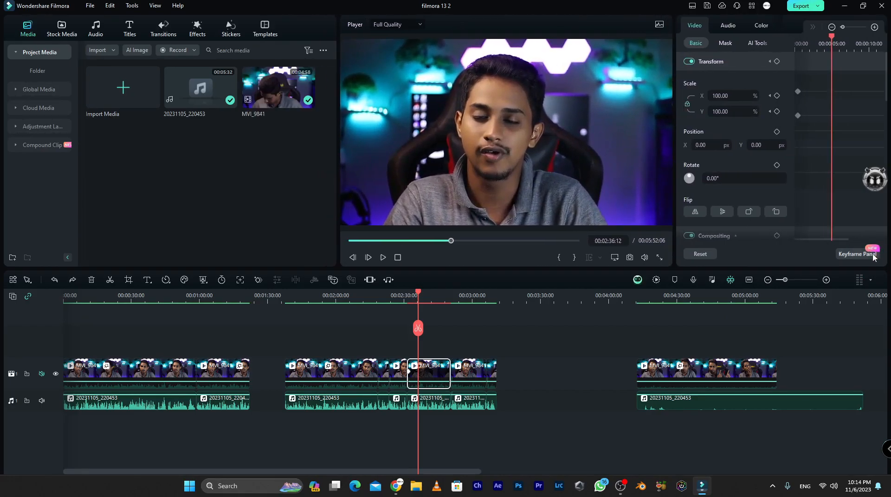